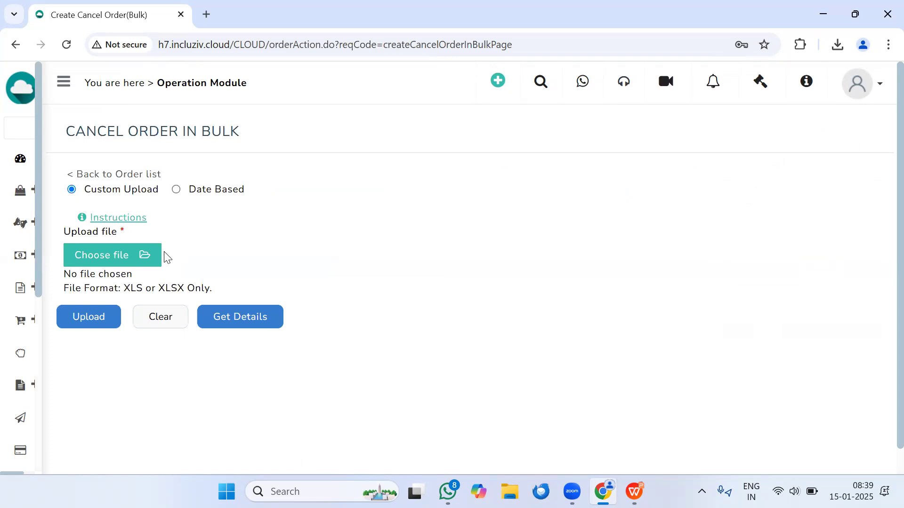
Step: Open the order details request for bulk cancellation and set its From Date to 01/04/2024
{"action": "left_click", "coordinate": [257, 323]}
{"action": "left_click", "coordinate": [397, 246]}
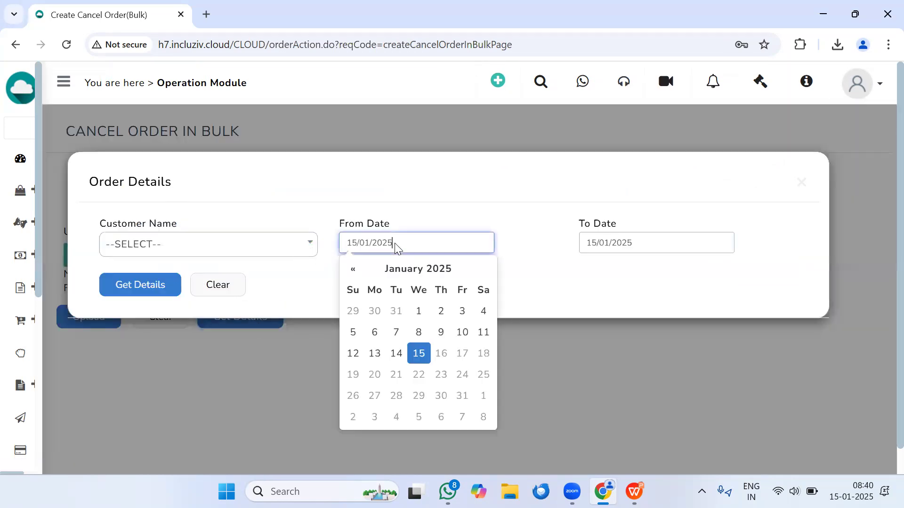
{"action": "left_click", "coordinate": [403, 270]}
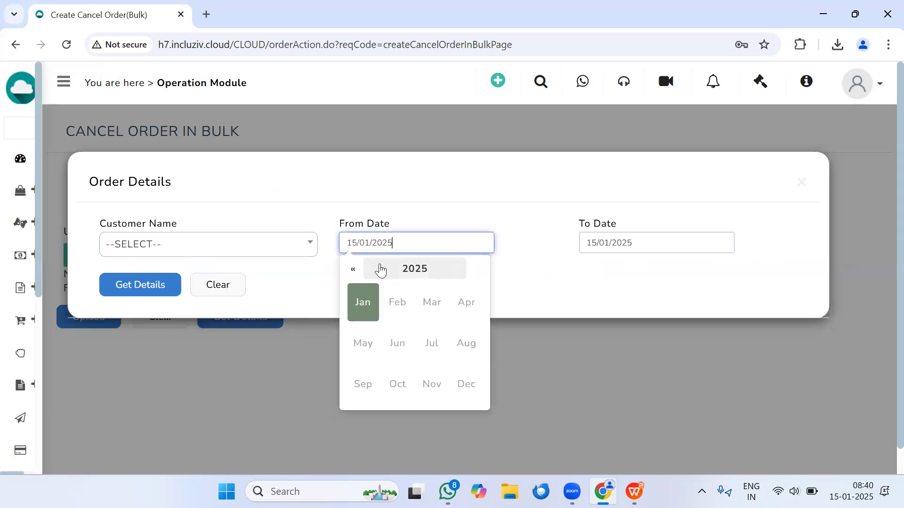
{"action": "left_click", "coordinate": [353, 269]}
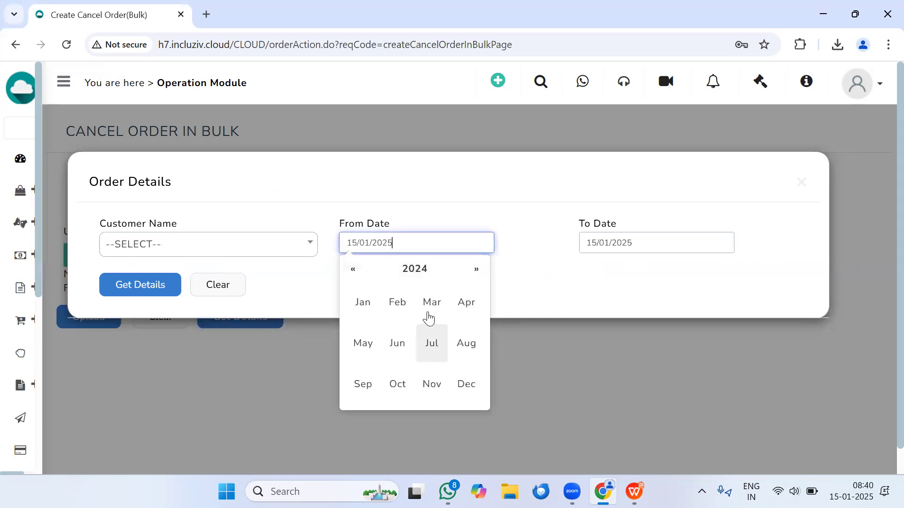
{"action": "left_click", "coordinate": [464, 305]}
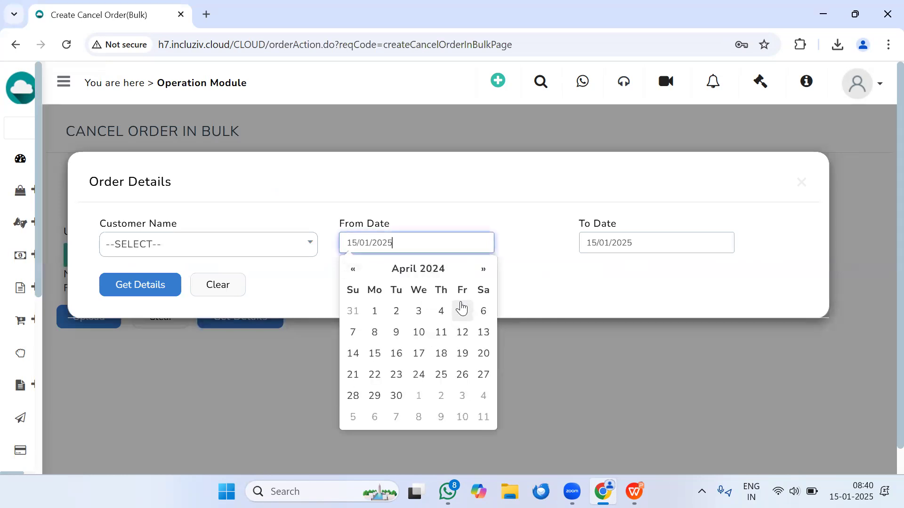
{"action": "left_click", "coordinate": [375, 310]}
Step: Set the To Date of the order details request to 30/09/2024
{"action": "left_click", "coordinate": [654, 247]}
{"action": "left_click", "coordinate": [630, 268]}
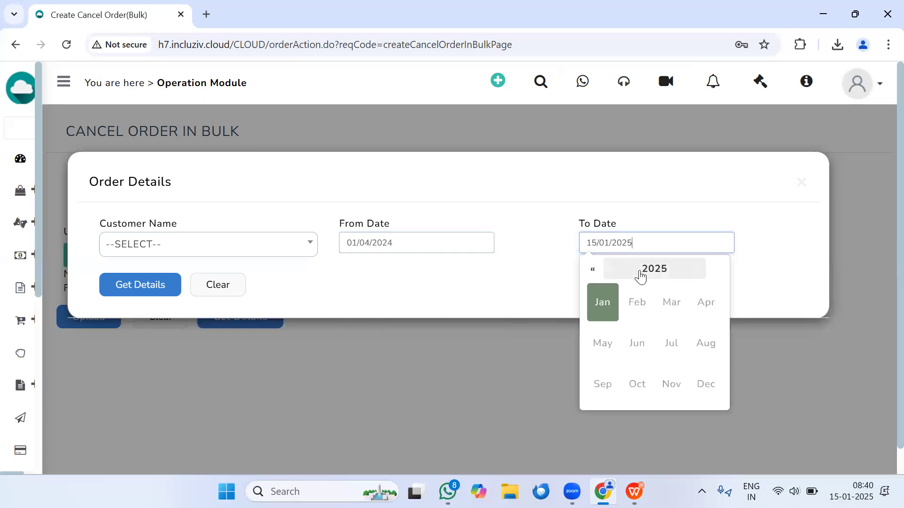
{"action": "left_click", "coordinate": [592, 271]}
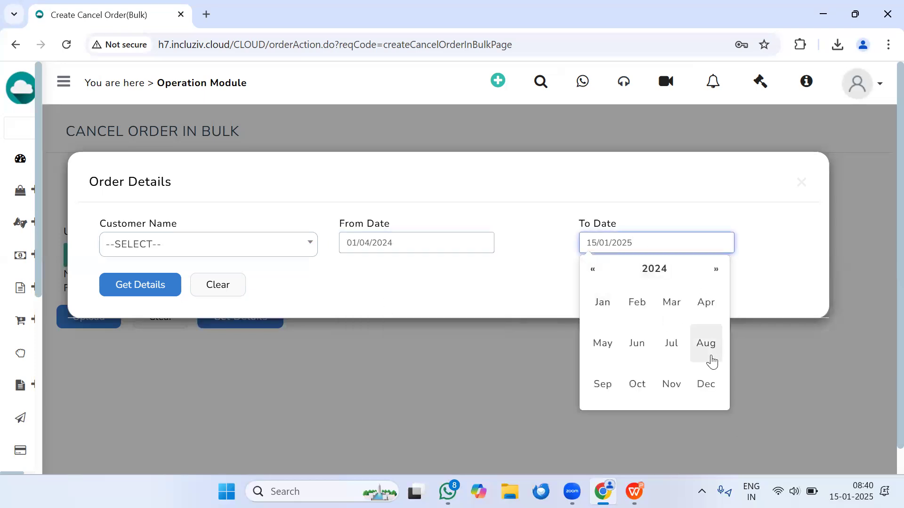
{"action": "left_click", "coordinate": [602, 385]}
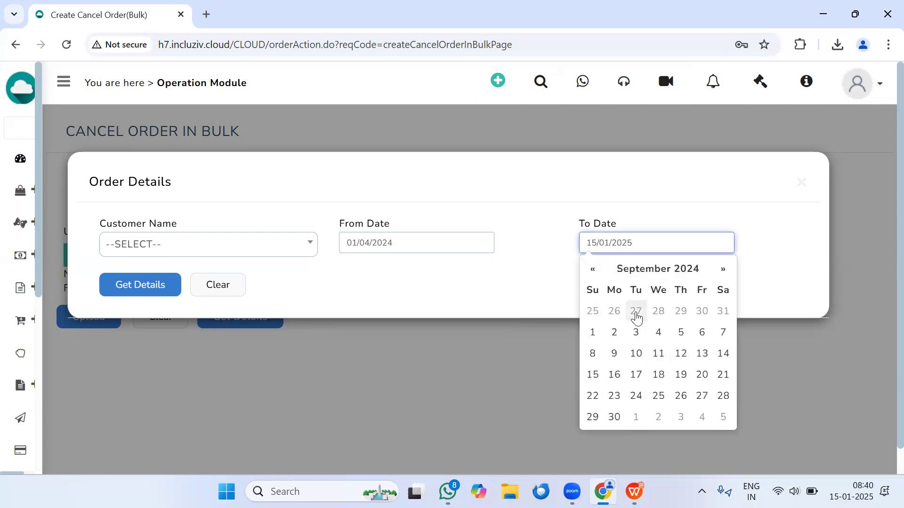
{"action": "left_click", "coordinate": [615, 417]}
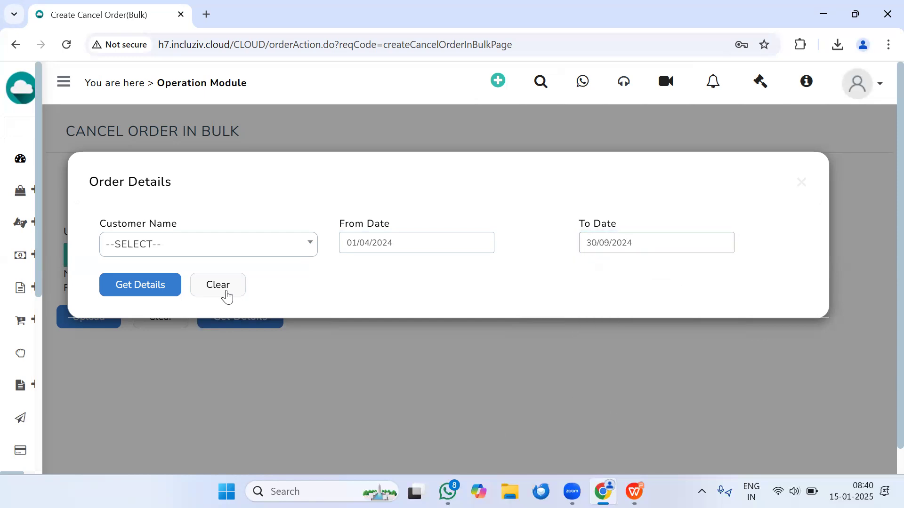
Step: Download the order details for the chosen period, keep the blocked Order_Detail_List.xlsx file and open it in WPS Office
{"action": "left_click", "coordinate": [157, 284]}
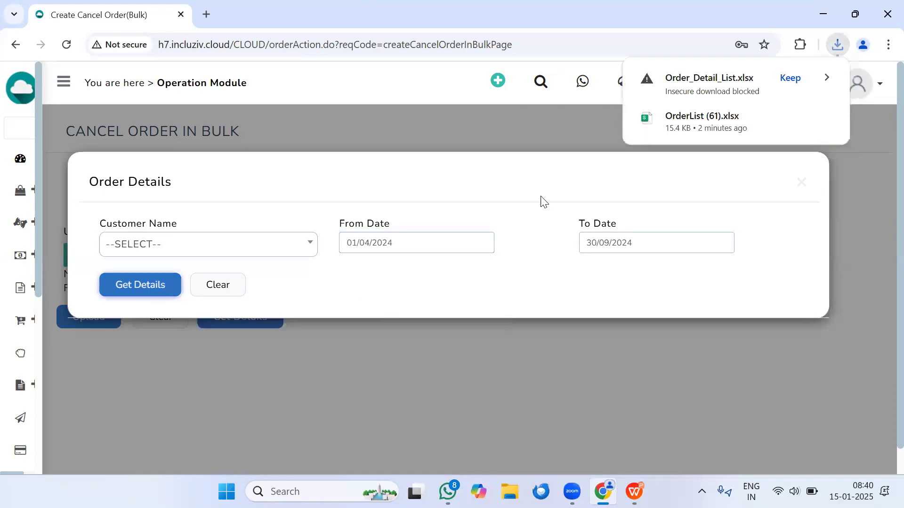
{"action": "left_click", "coordinate": [796, 75]}
{"action": "left_click", "coordinate": [842, 432]}
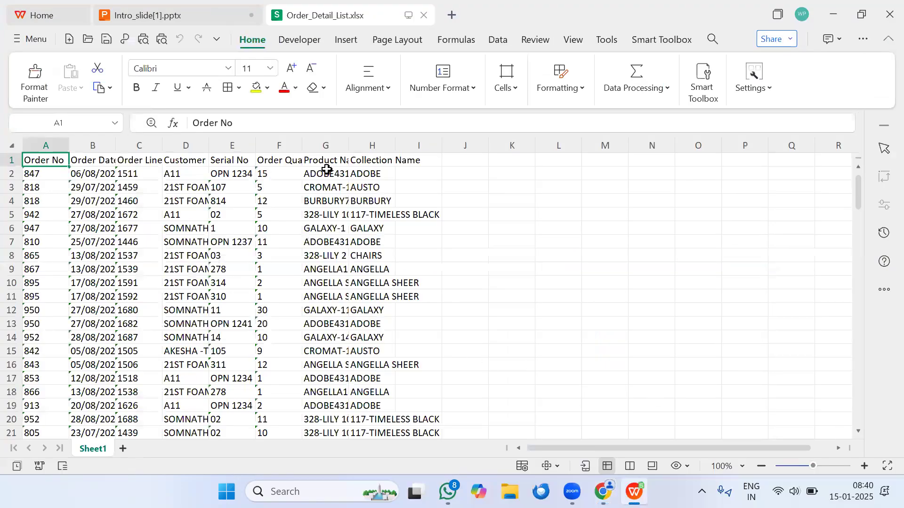
Step: Fit the Customer Name column to its contents and review the first order's quantity, product, collection and serial number
{"action": "double_click", "coordinate": [207, 143]}
{"action": "left_click", "coordinate": [345, 177]}
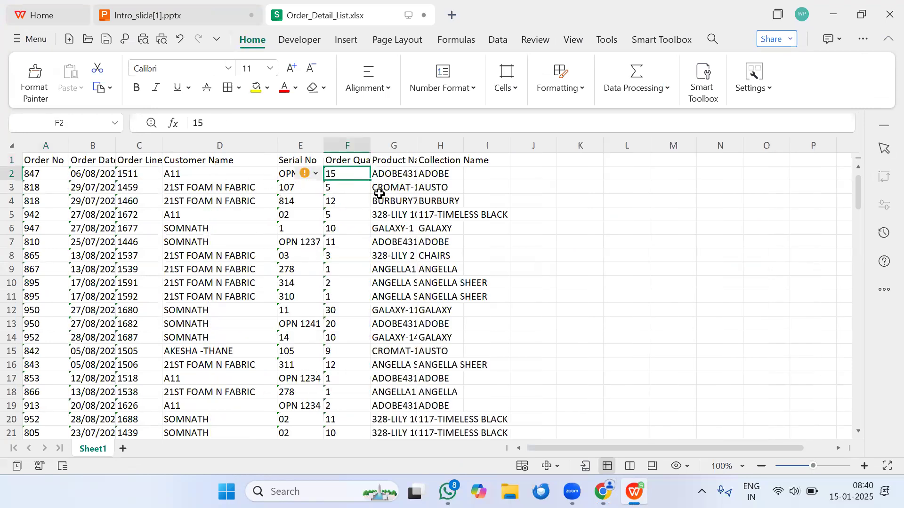
{"action": "left_click", "coordinate": [406, 175]}
{"action": "left_click", "coordinate": [435, 179]}
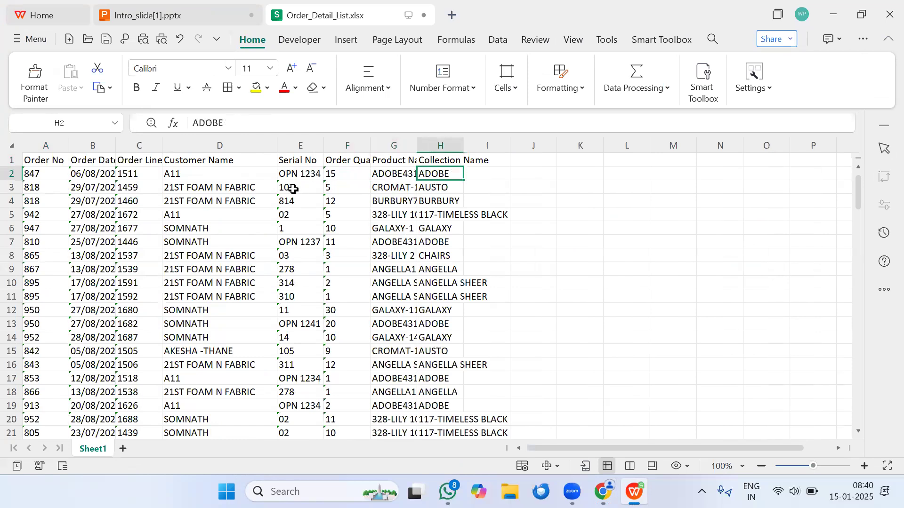
{"action": "left_click", "coordinate": [291, 178]}
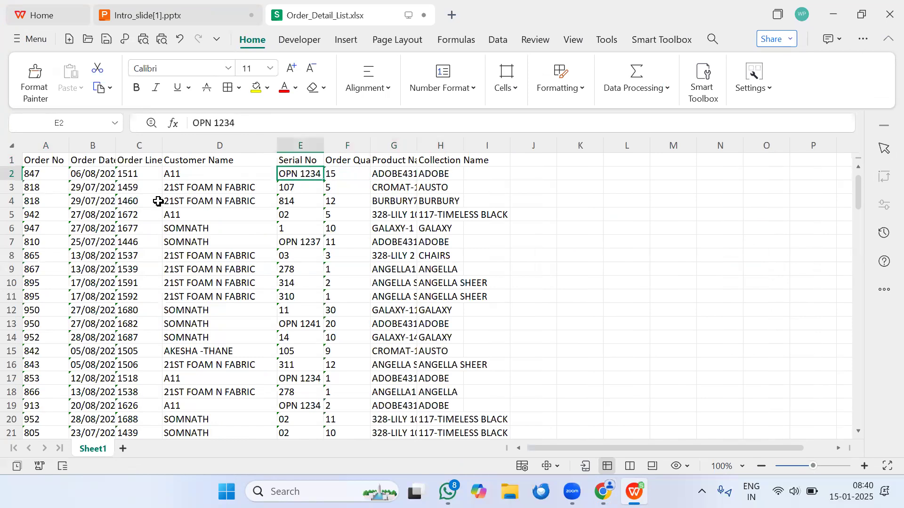
Step: Switch back to Chrome, close the Order Details dialog and view the file chooser for the custom upload without choosing a file
{"action": "left_click", "coordinate": [833, 15]}
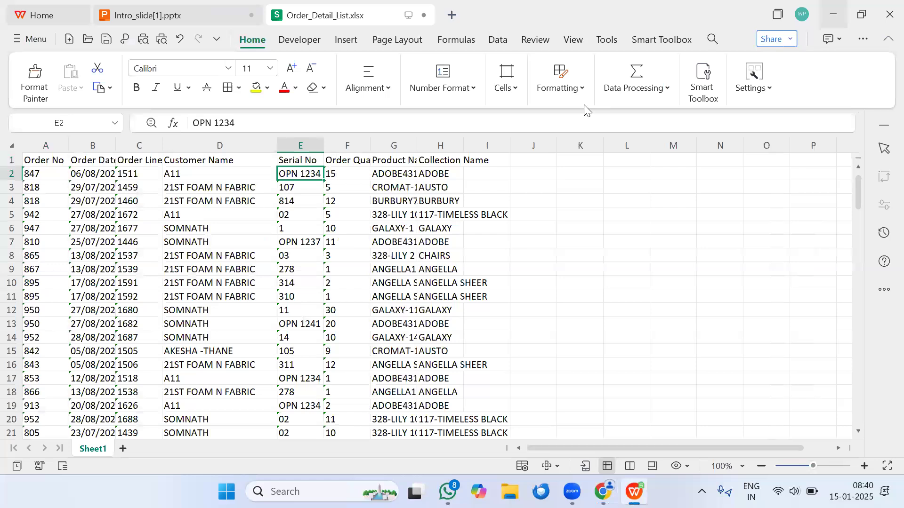
{"action": "left_click", "coordinate": [802, 184]}
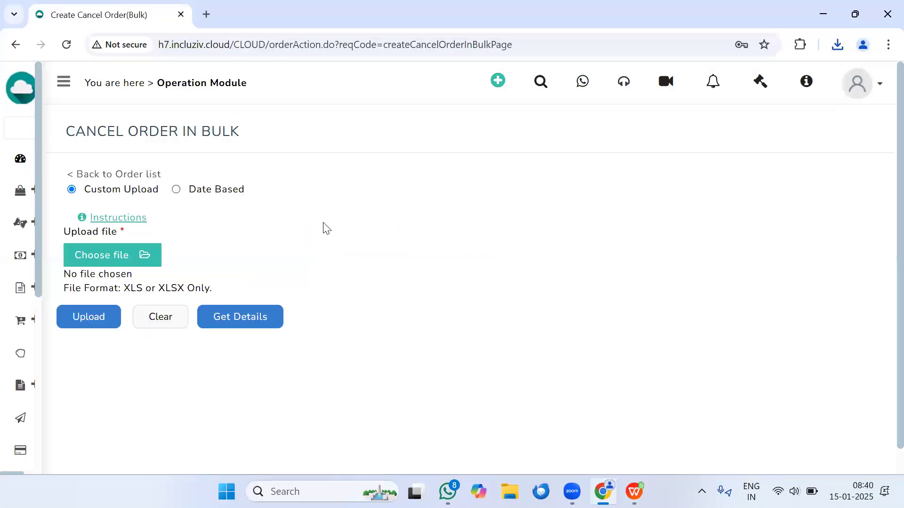
{"action": "left_click", "coordinate": [121, 253]}
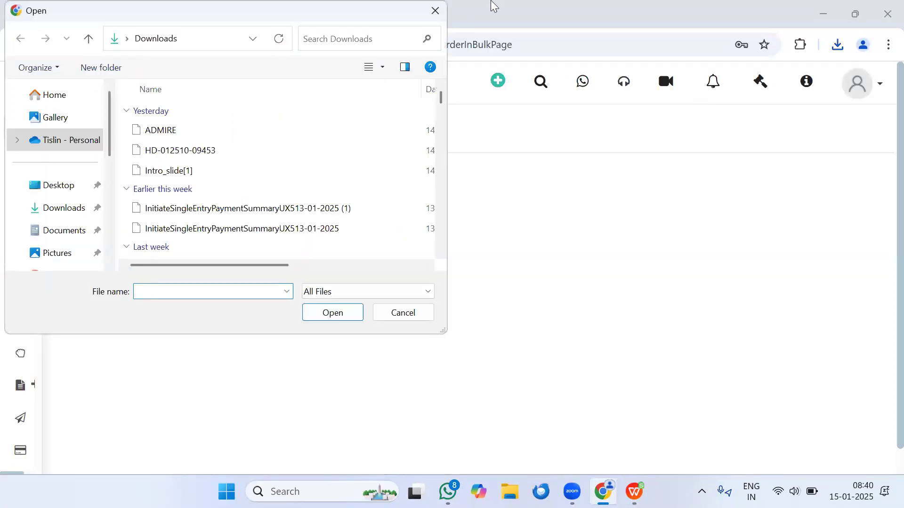
{"action": "left_click", "coordinate": [435, 10]}
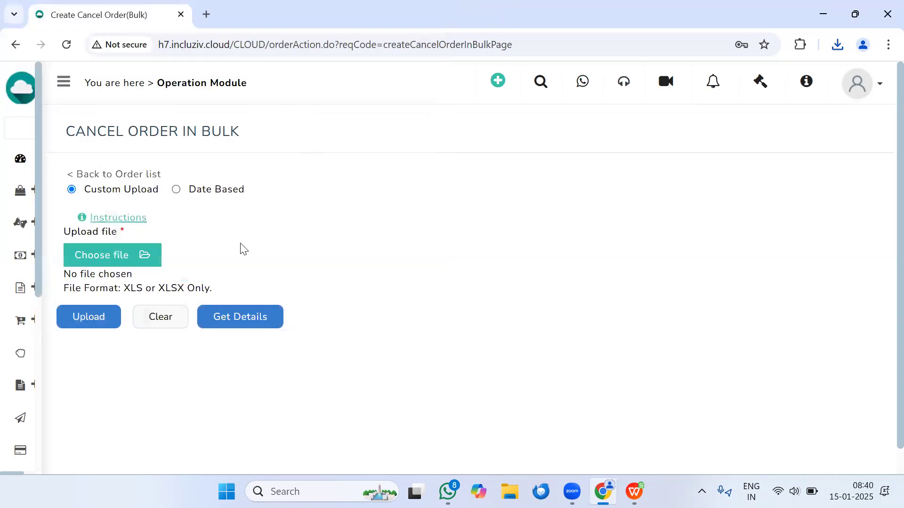
Step: Switch the bulk cancellation to Date Based, set the Order Date to 30/09/2024 and go to the Remark field
{"action": "left_click", "coordinate": [177, 190]}
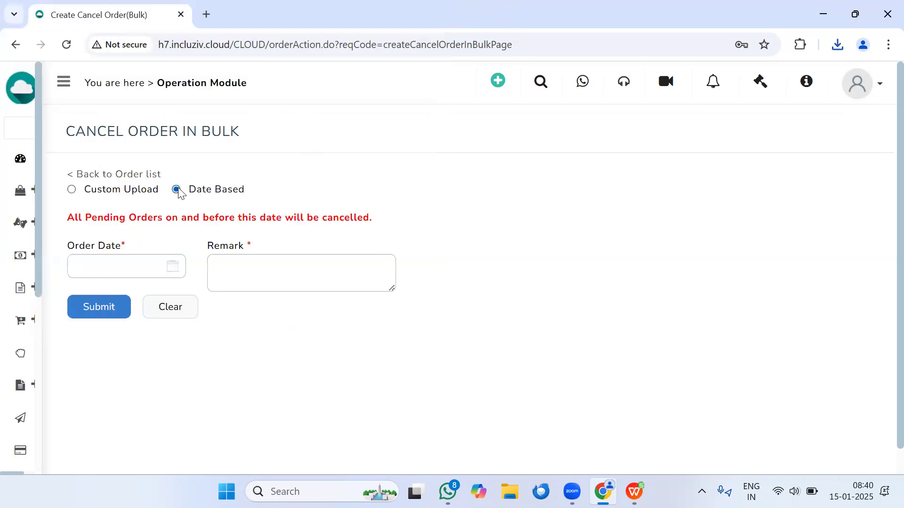
{"action": "left_click", "coordinate": [177, 272]}
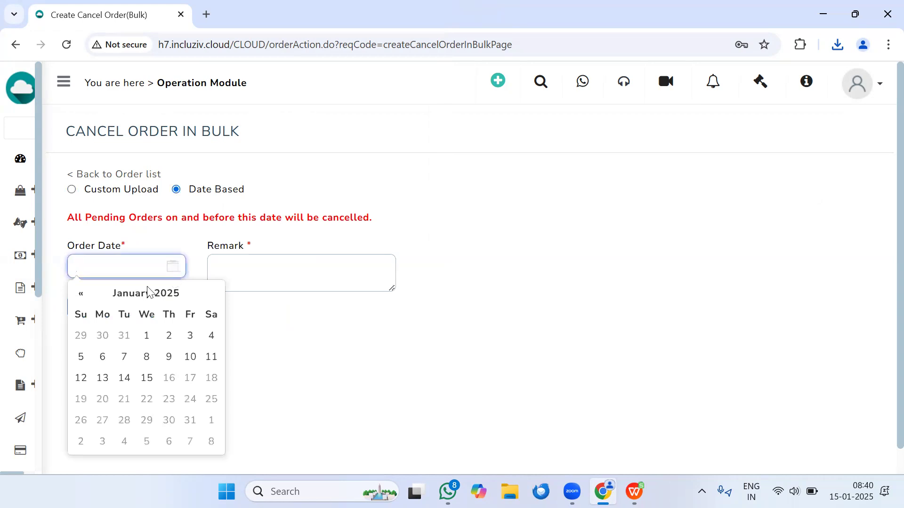
{"action": "left_click", "coordinate": [81, 293]}
{"action": "left_click", "coordinate": [119, 292]}
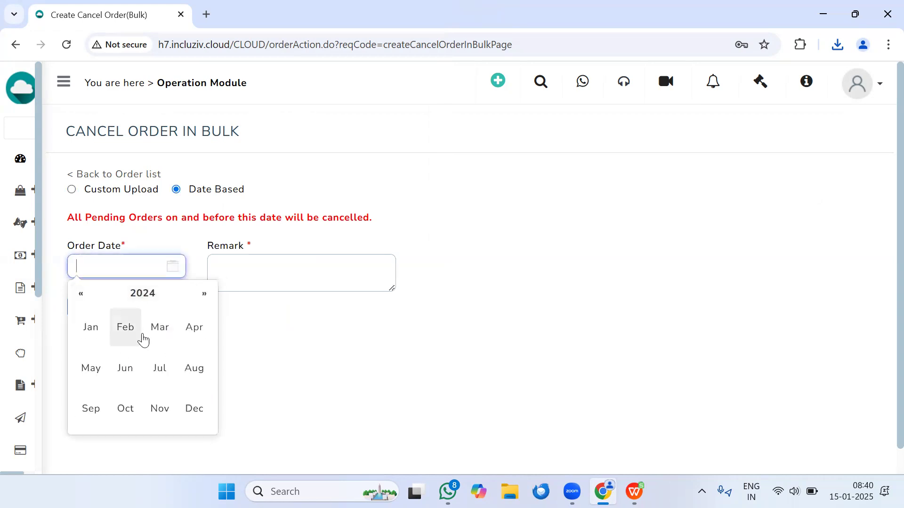
{"action": "left_click", "coordinate": [91, 409]}
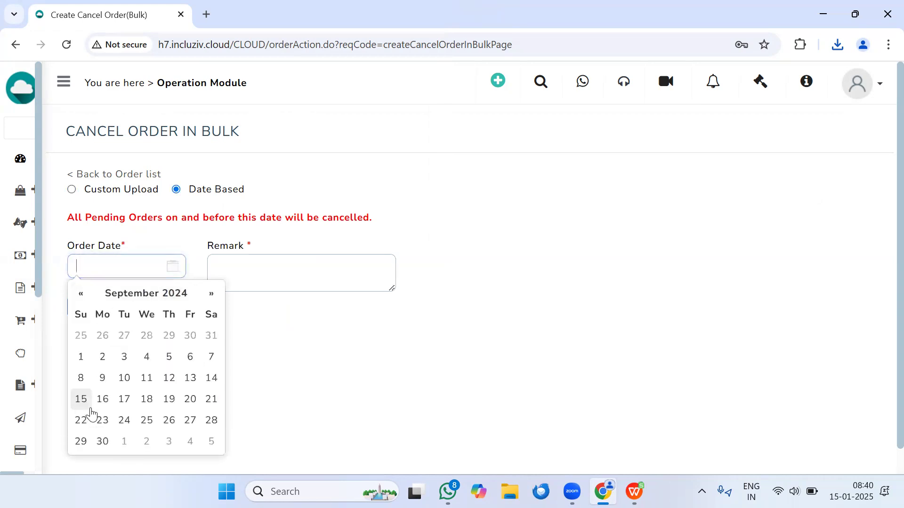
{"action": "left_click", "coordinate": [104, 441]}
{"action": "left_click", "coordinate": [283, 278]}
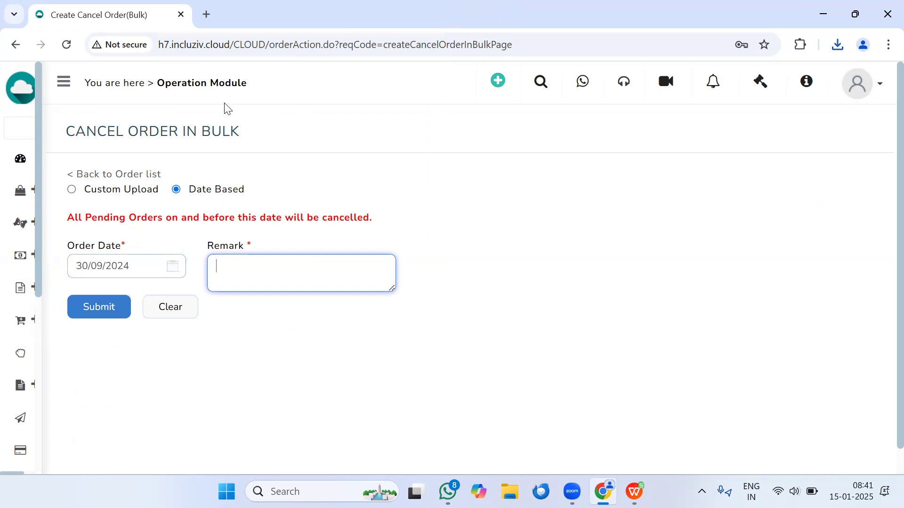
{"action": "left_click", "coordinate": [590, 88]}
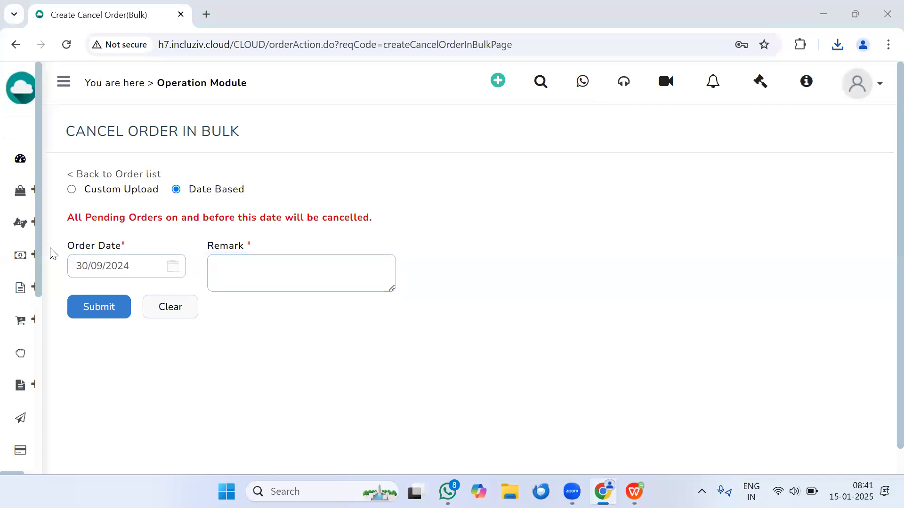
Step: Go to the Order Summary List and open the SO tO PO conversion page
{"action": "mouse_move", "coordinate": [20, 328]}
{"action": "left_click", "coordinate": [59, 323]}
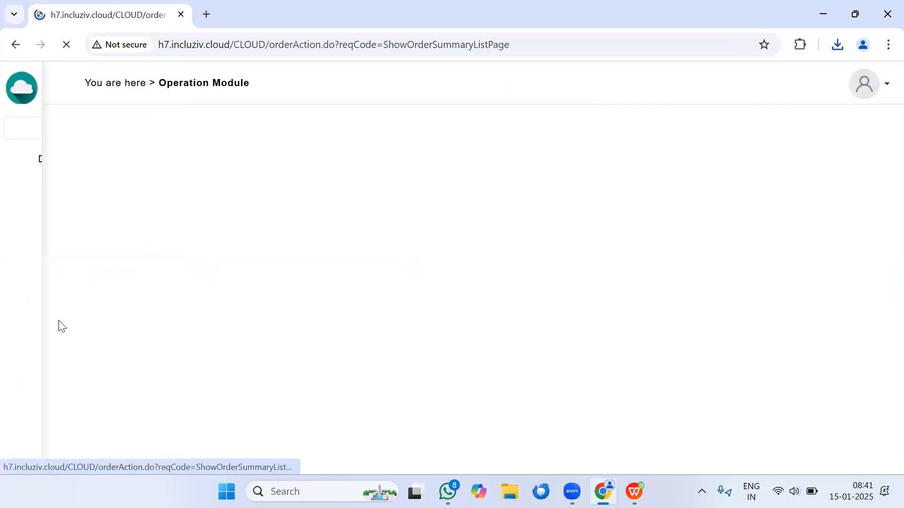
{"action": "left_click", "coordinate": [804, 141]}
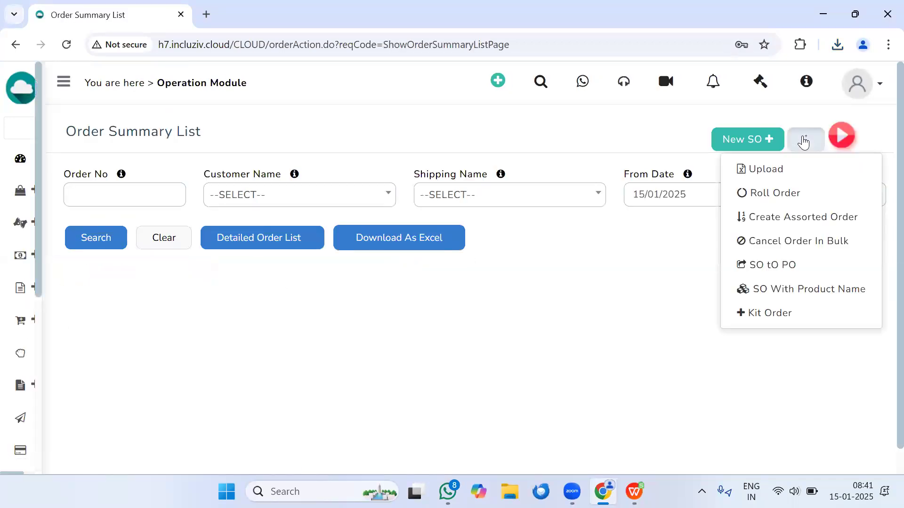
{"action": "left_click", "coordinate": [780, 266]}
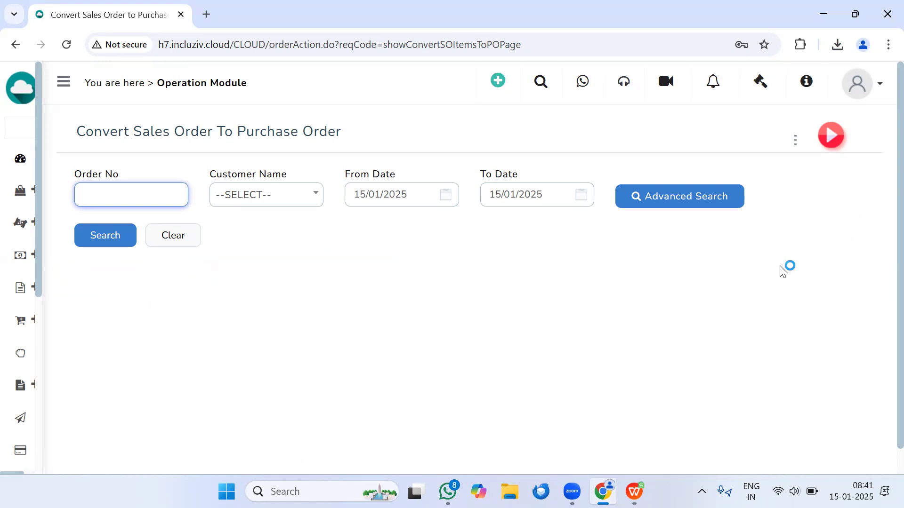
Step: Set the From Date to 01/12/2024 and search for sales order items to convert
{"action": "left_click", "coordinate": [389, 195]}
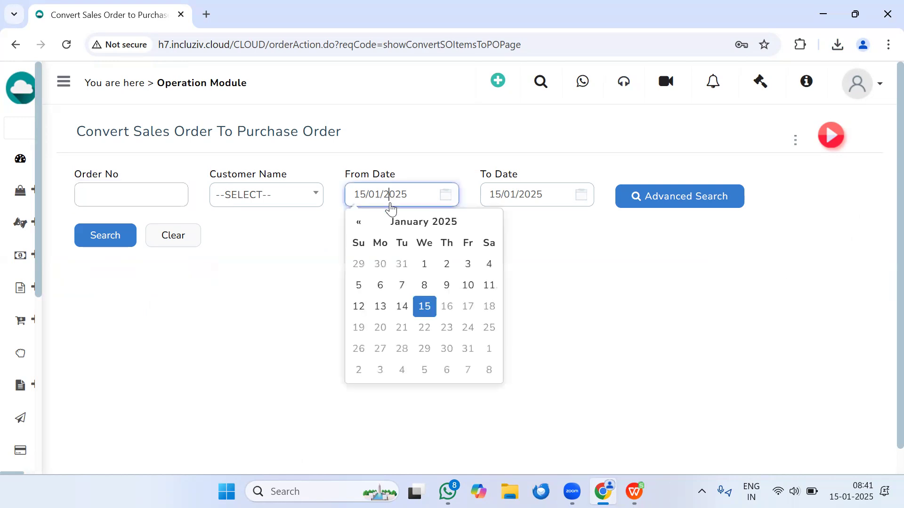
{"action": "left_click", "coordinate": [359, 222]}
{"action": "left_click", "coordinate": [358, 286]}
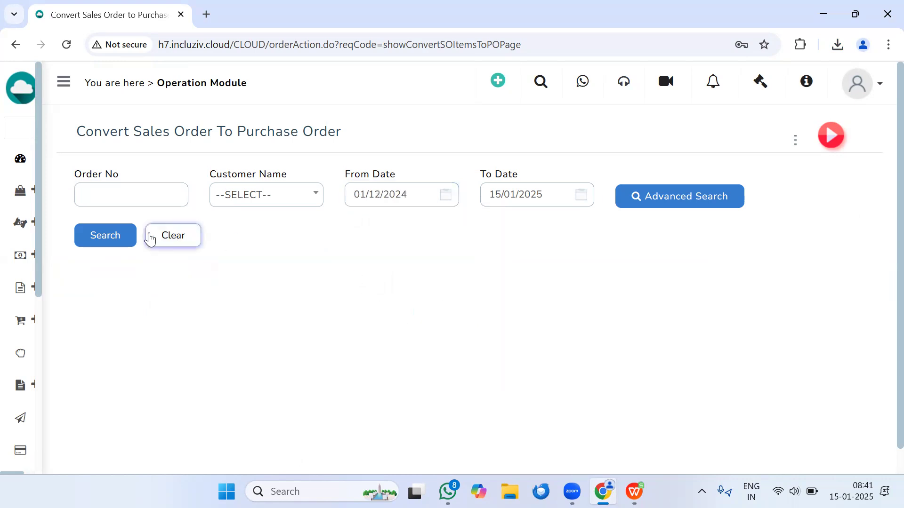
{"action": "left_click", "coordinate": [121, 235]}
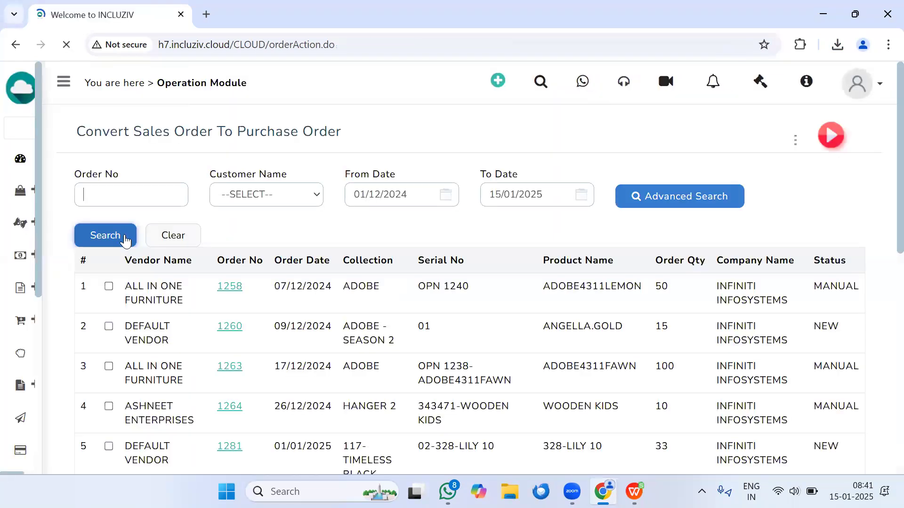
Step: View the sales order details of the first listed item, then close them
{"action": "scroll", "coordinate": [214, 173], "scroll_direction": "down", "scroll_amount": 2}
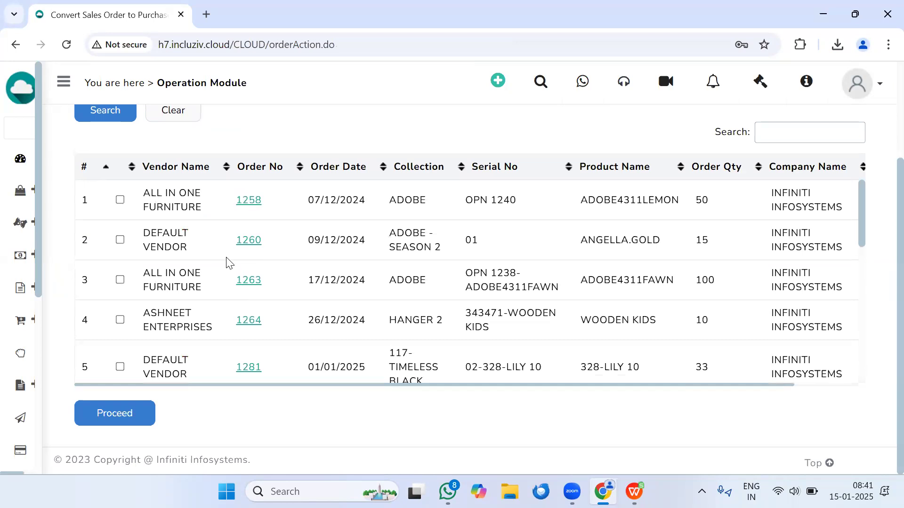
{"action": "left_click", "coordinate": [250, 203]}
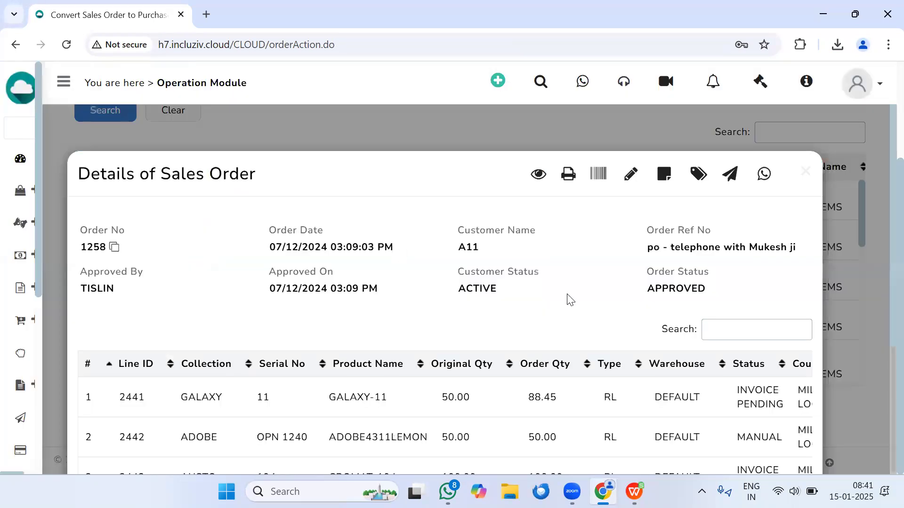
{"action": "left_click", "coordinate": [804, 172]}
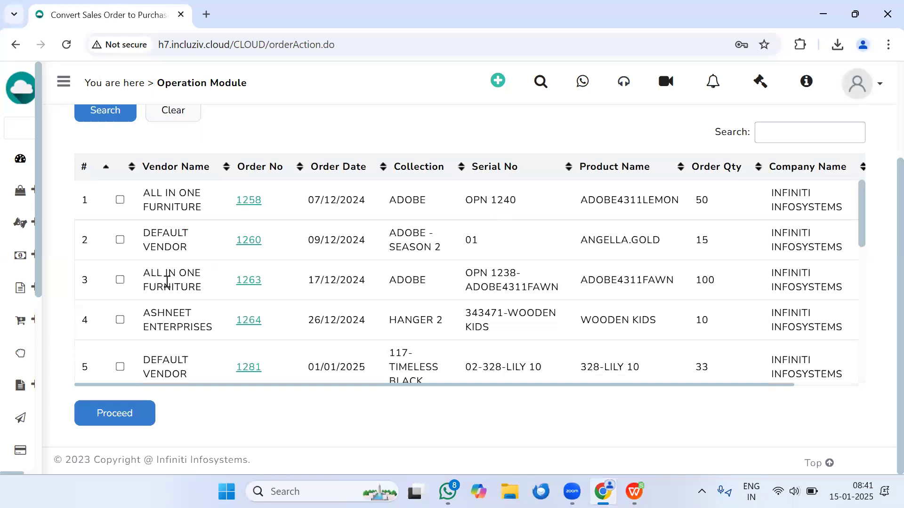
Step: Select the ALL IN ONE FURNITURE items in rows 1 and 3 of the sales order item list
{"action": "scroll", "coordinate": [174, 277], "scroll_direction": "up", "scroll_amount": 3}
{"action": "left_click", "coordinate": [120, 326]}
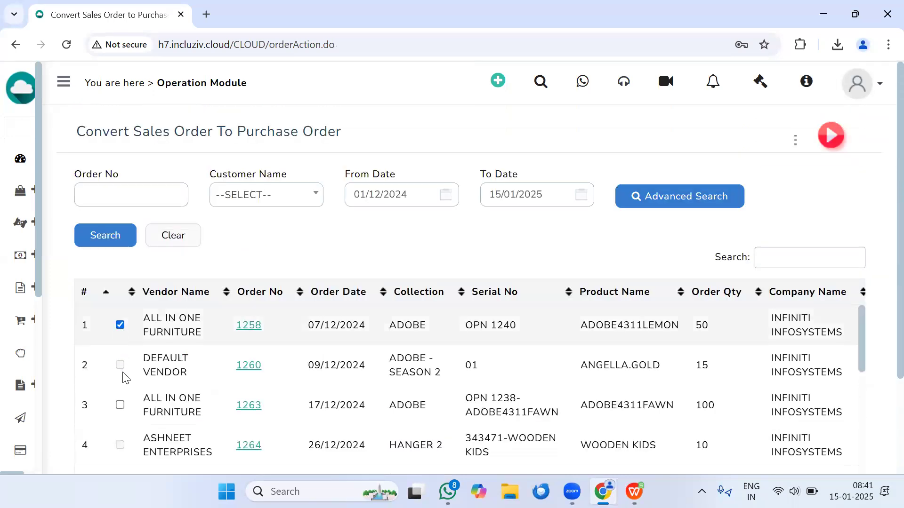
{"action": "scroll", "coordinate": [159, 364], "scroll_direction": "down", "scroll_amount": 1}
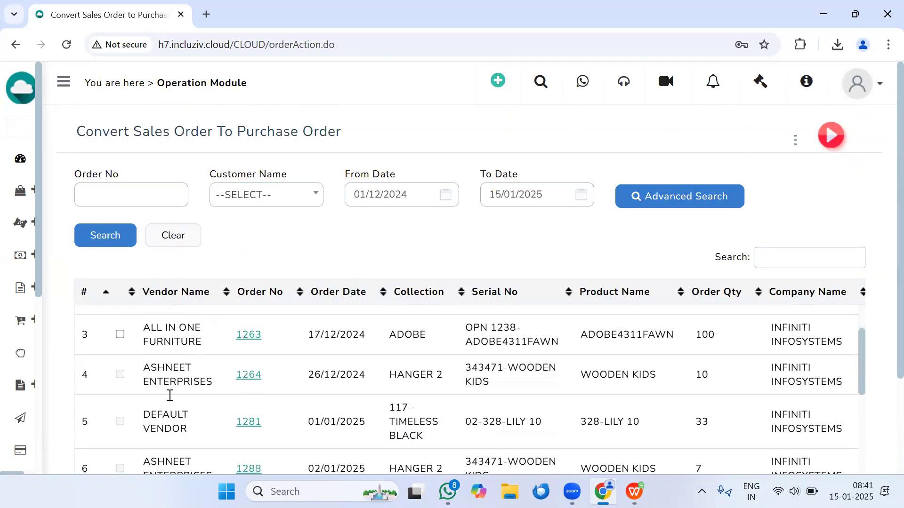
{"action": "scroll", "coordinate": [169, 392], "scroll_direction": "up", "scroll_amount": 1}
{"action": "left_click", "coordinate": [121, 406]}
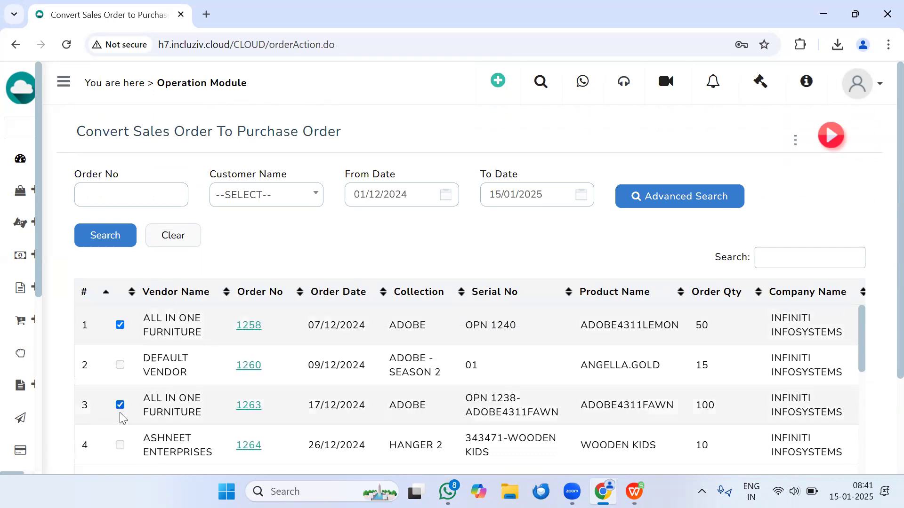
{"action": "scroll", "coordinate": [193, 381], "scroll_direction": "down", "scroll_amount": 3}
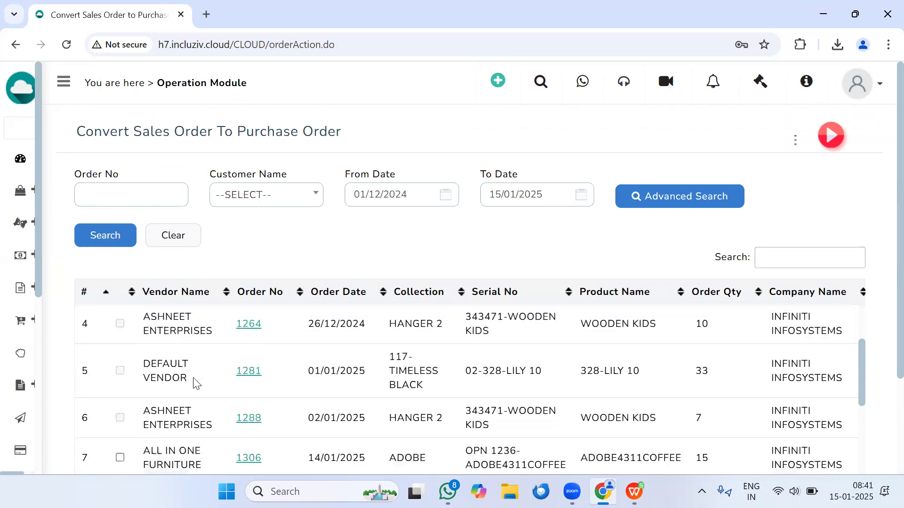
Step: Add the ALL IN ONE FURNITURE items in rows 7, 8 and 10 to the selection and proceed with the conversion
{"action": "scroll", "coordinate": [125, 411], "scroll_direction": "down", "scroll_amount": 1}
{"action": "left_click", "coordinate": [120, 367]}
{"action": "left_click", "coordinate": [120, 408]}
{"action": "scroll", "coordinate": [530, 263], "scroll_direction": "down", "scroll_amount": 2}
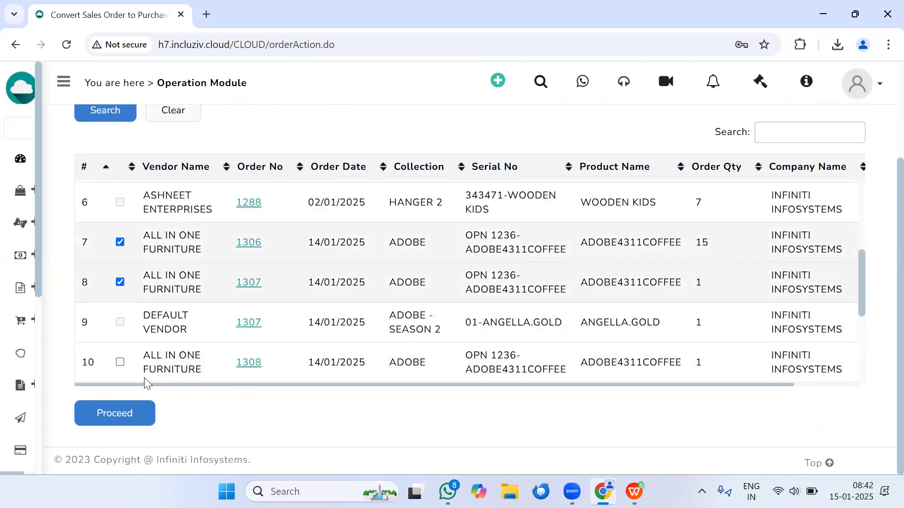
{"action": "left_click", "coordinate": [121, 362]}
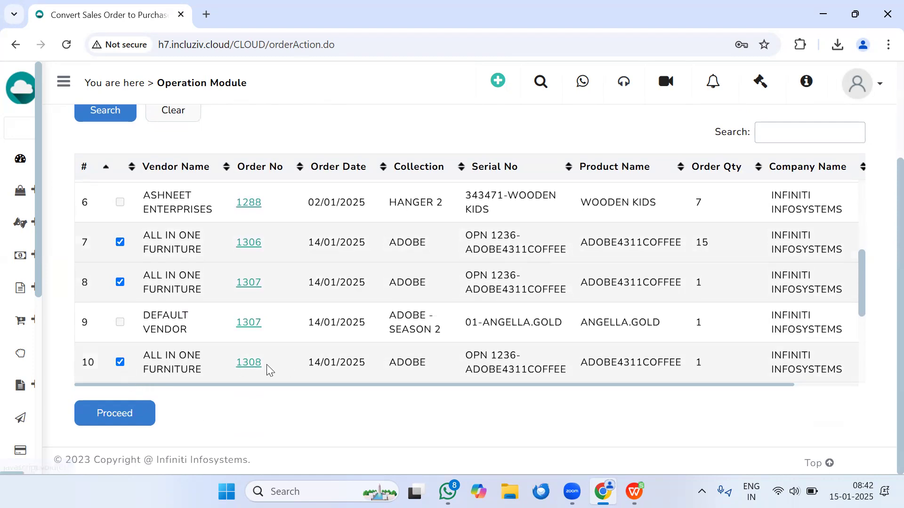
{"action": "scroll", "coordinate": [227, 360], "scroll_direction": "up", "scroll_amount": 4}
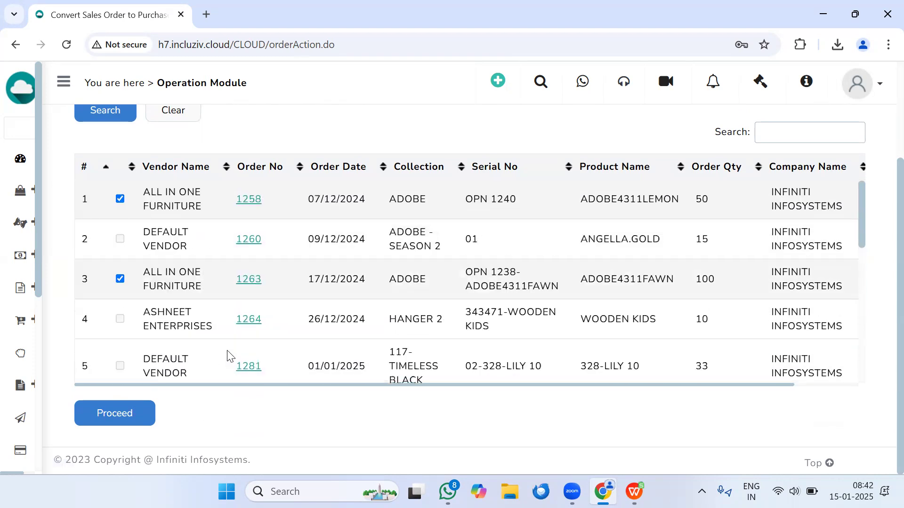
{"action": "scroll", "coordinate": [123, 365], "scroll_direction": "down", "scroll_amount": 3}
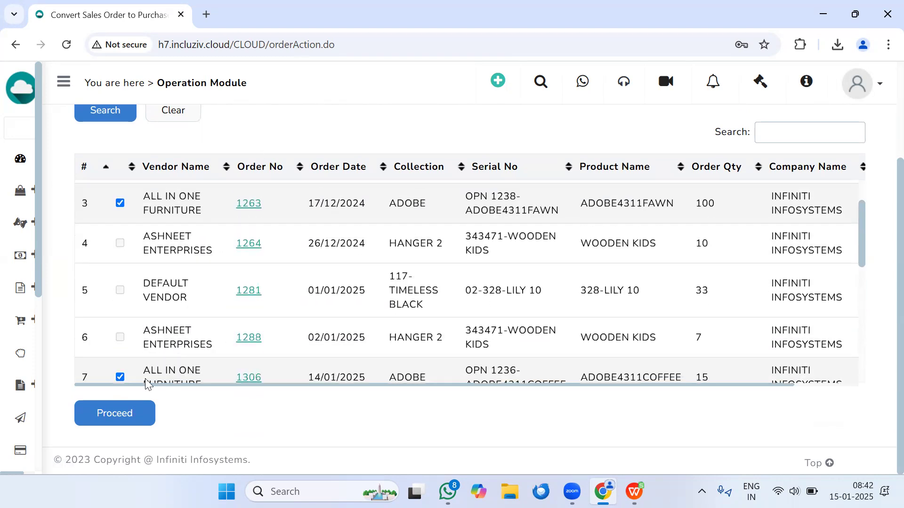
{"action": "left_click", "coordinate": [136, 418]}
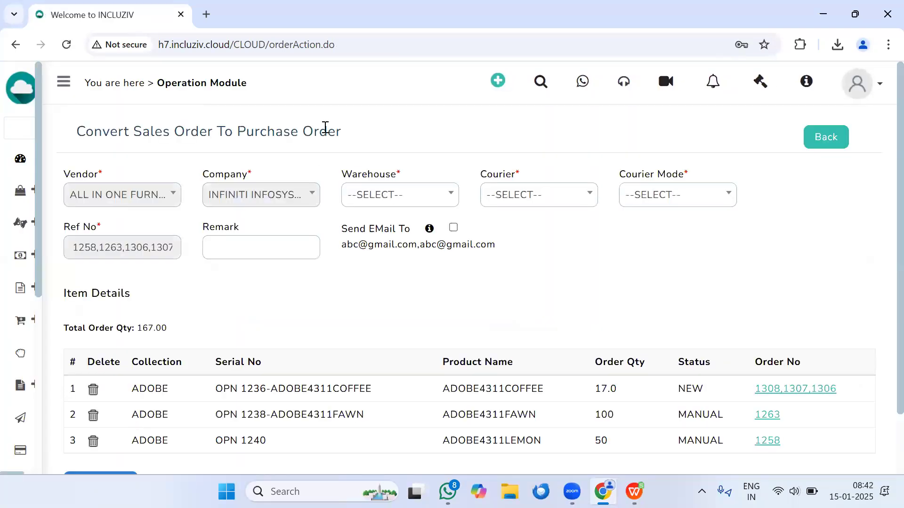
Step: Review the purchase order's item details, checking the combined ADOBE4311COFFEE quantity and the sales order references in Ref No
{"action": "scroll", "coordinate": [323, 136], "scroll_direction": "down", "scroll_amount": 2}
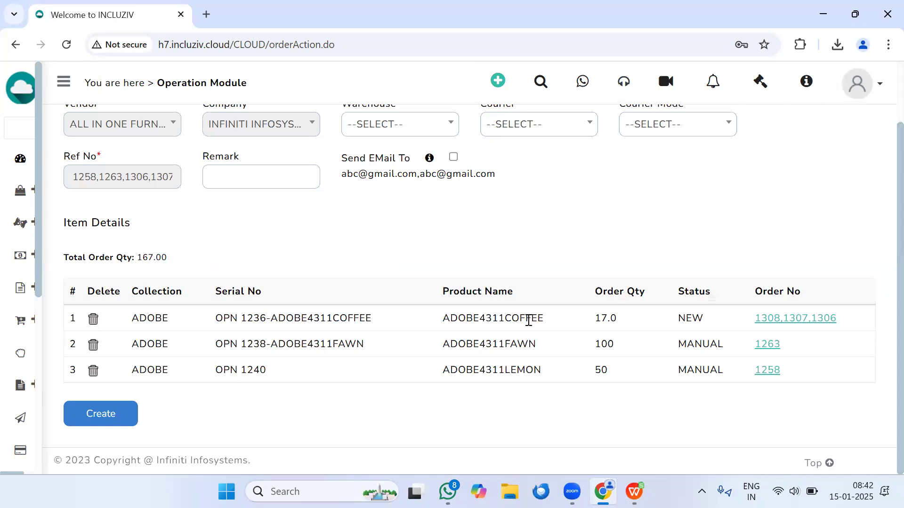
{"action": "left_click_drag", "start_coordinate": [600, 319], "coordinate": [628, 319]}
{"action": "left_click_drag", "start_coordinate": [84, 178], "coordinate": [214, 186]}
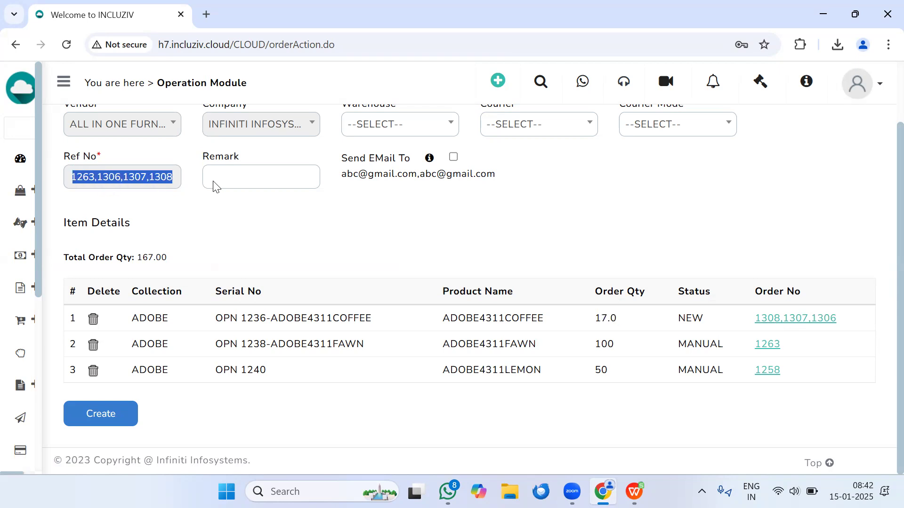
{"action": "scroll", "coordinate": [332, 273], "scroll_direction": "up", "scroll_amount": 2}
{"action": "scroll", "coordinate": [332, 278], "scroll_direction": "down", "scroll_amount": 2}
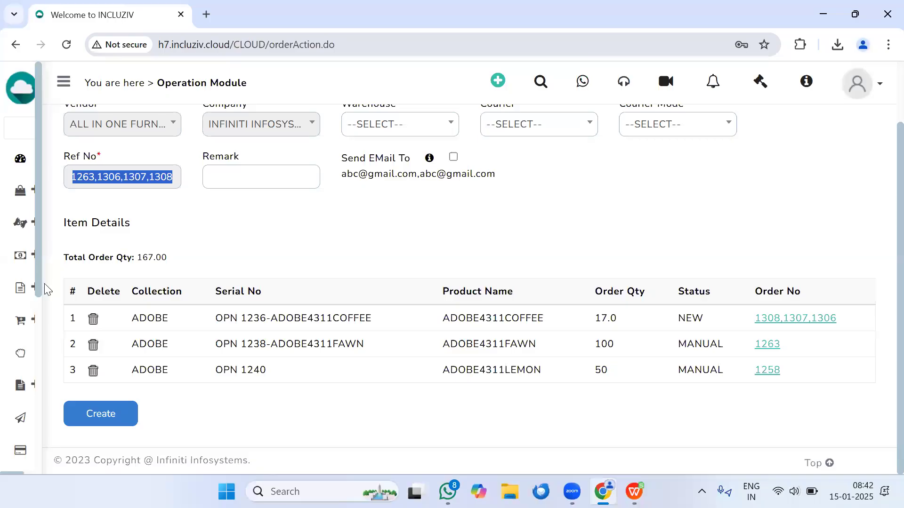
Step: Go to the Order Summary List and open the SO With Product Name page
{"action": "mouse_move", "coordinate": [62, 355]}
{"action": "left_click", "coordinate": [70, 324]}
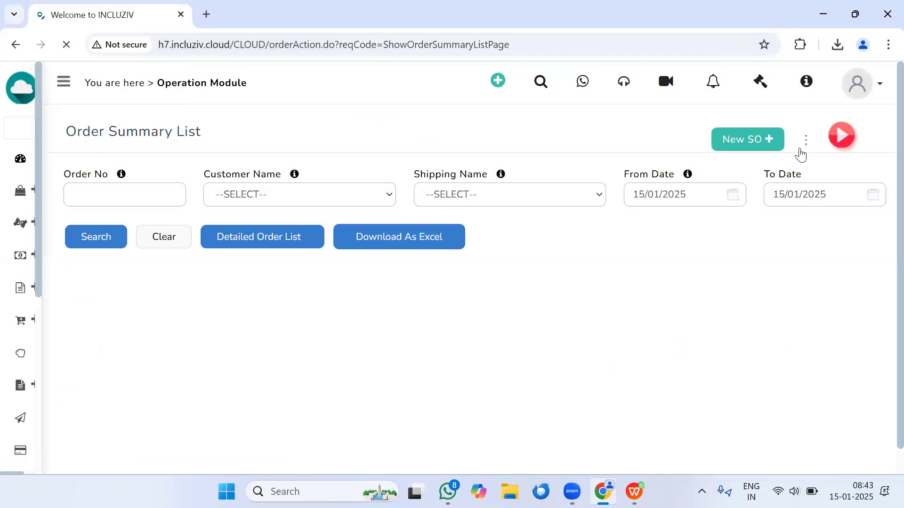
{"action": "left_click", "coordinate": [799, 150]}
{"action": "left_click", "coordinate": [800, 298]}
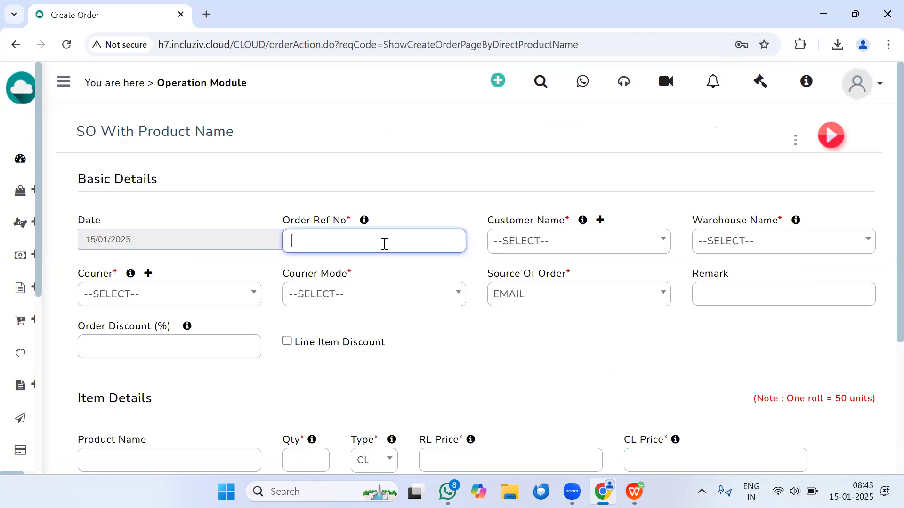
Step: Fill in the Order Ref No, choose 7 PLY AND FURNISHING as the customer and select a courier
{"action": "type", "text": "e"}
{"action": "left_click", "coordinate": [523, 248]}
{"action": "left_click", "coordinate": [557, 329]}
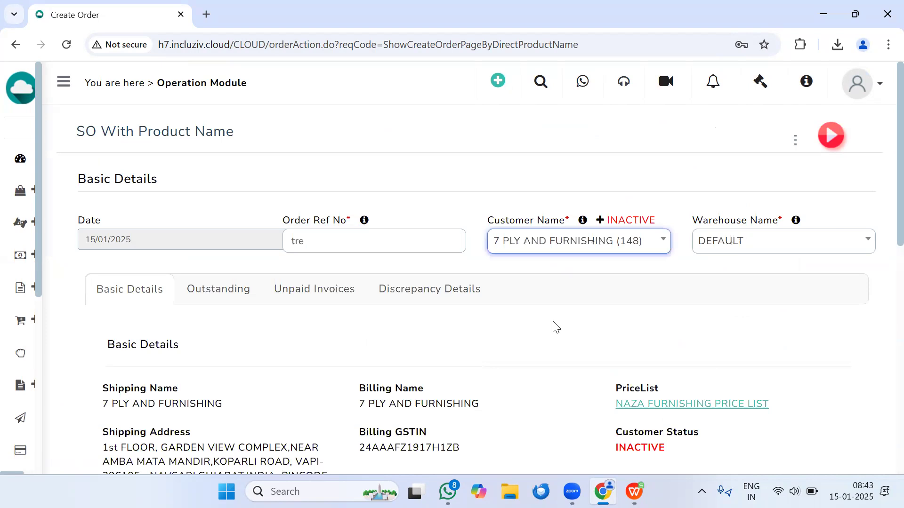
{"action": "scroll", "coordinate": [248, 332], "scroll_direction": "down", "scroll_amount": 7}
{"action": "left_click", "coordinate": [161, 259]}
{"action": "left_click", "coordinate": [125, 335]}
Step: Choose the product ADOBE4311BROWN with a quantity of 12 and try to add it to the order
{"action": "scroll", "coordinate": [184, 383], "scroll_direction": "down", "scroll_amount": 3}
{"action": "left_click", "coordinate": [144, 265]}
{"action": "type", "text": "a"}
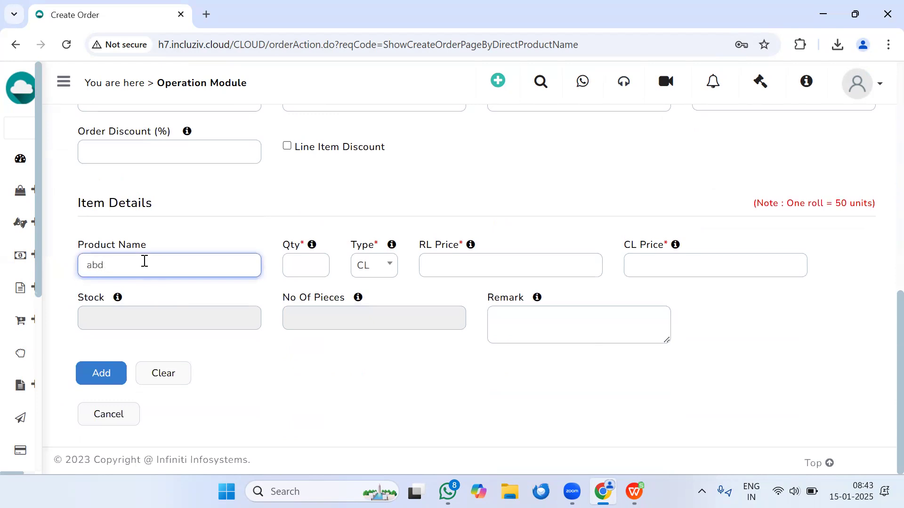
{"action": "type", "text": "dobe"}
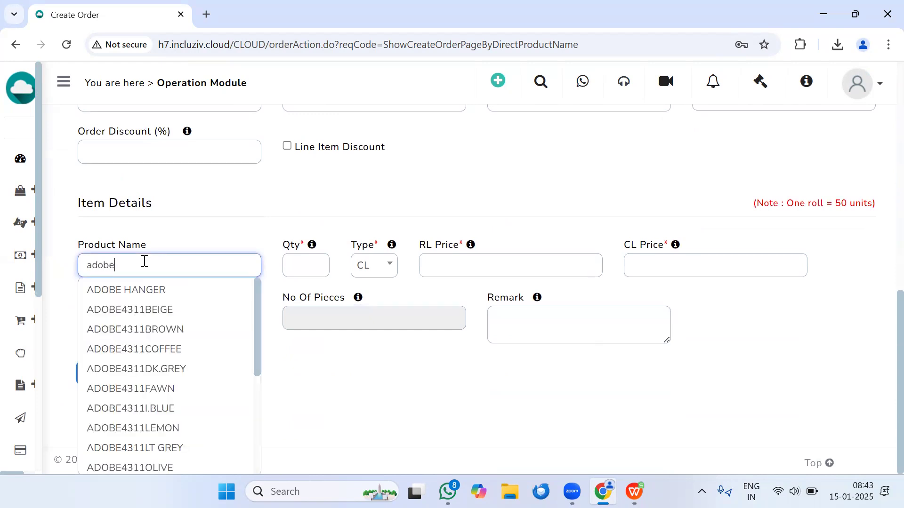
{"action": "left_click", "coordinate": [157, 332]}
{"action": "left_click", "coordinate": [311, 265]}
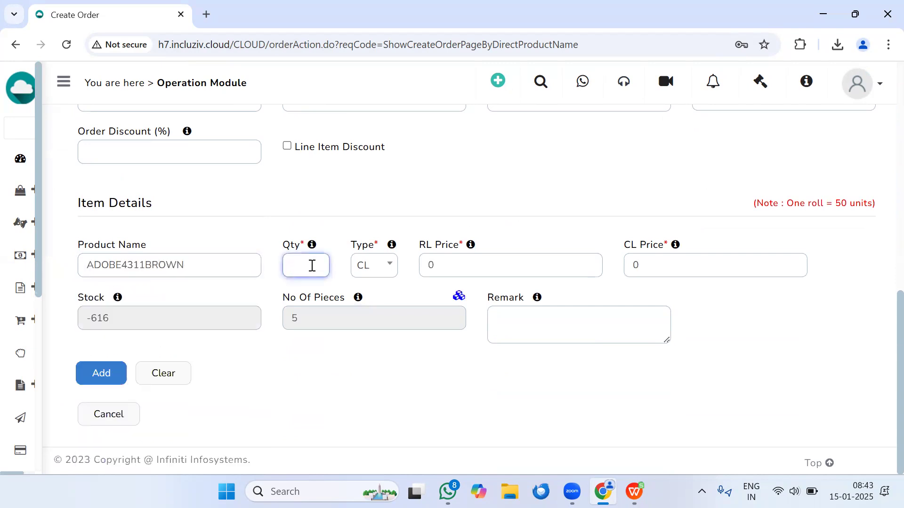
{"action": "type", "text": "12"}
{"action": "left_click", "coordinate": [94, 373]}
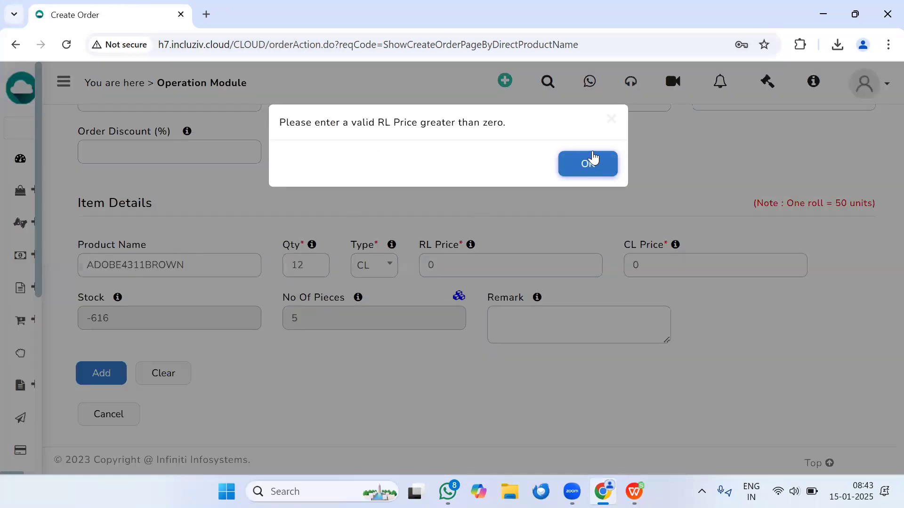
{"action": "left_click", "coordinate": [589, 161]}
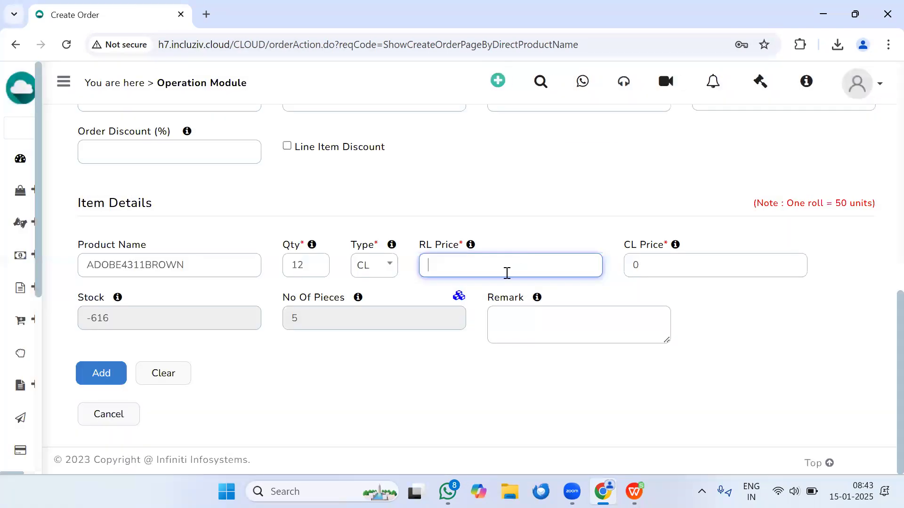
Step: Set the RL Price to 100 and the CL Price to 150, and add the ADOBE4311BROWN item to the order
{"action": "type", "text": "100"}
{"action": "key", "text": "Tab"}
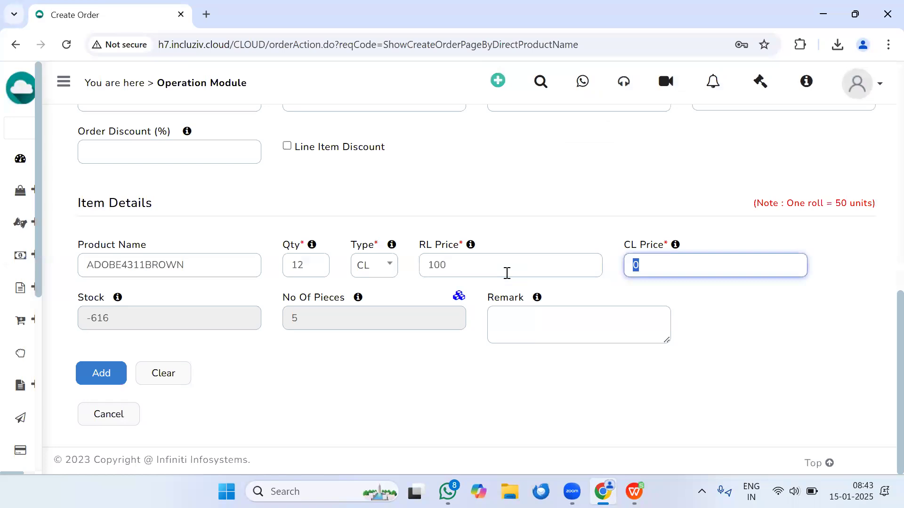
{"action": "type", "text": "150"}
{"action": "left_click", "coordinate": [98, 373]}
Step: Add the product CROMAT-104 to the order with quantity 12, RL Price 500 and CL Price 500
{"action": "left_click", "coordinate": [156, 269]}
{"action": "type", "text": "m"}
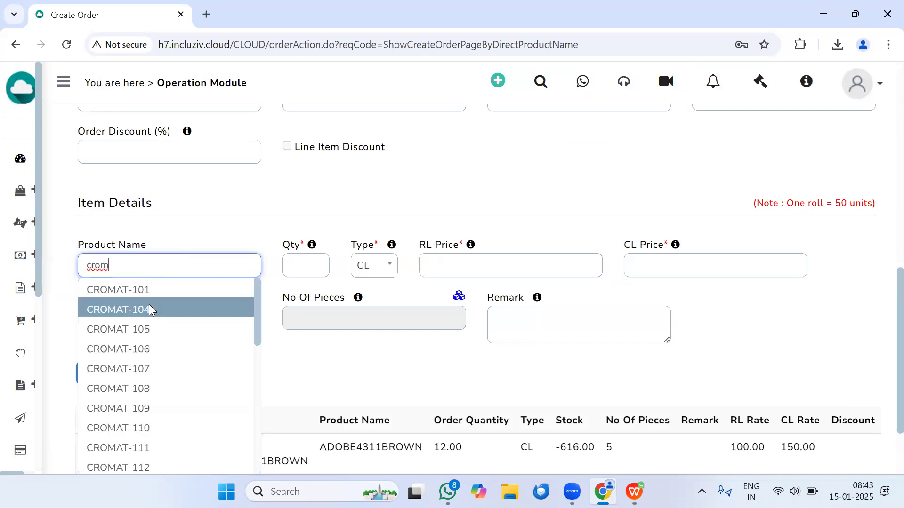
{"action": "left_click", "coordinate": [149, 307]}
{"action": "left_click", "coordinate": [313, 265]}
{"action": "type", "text": "12"}
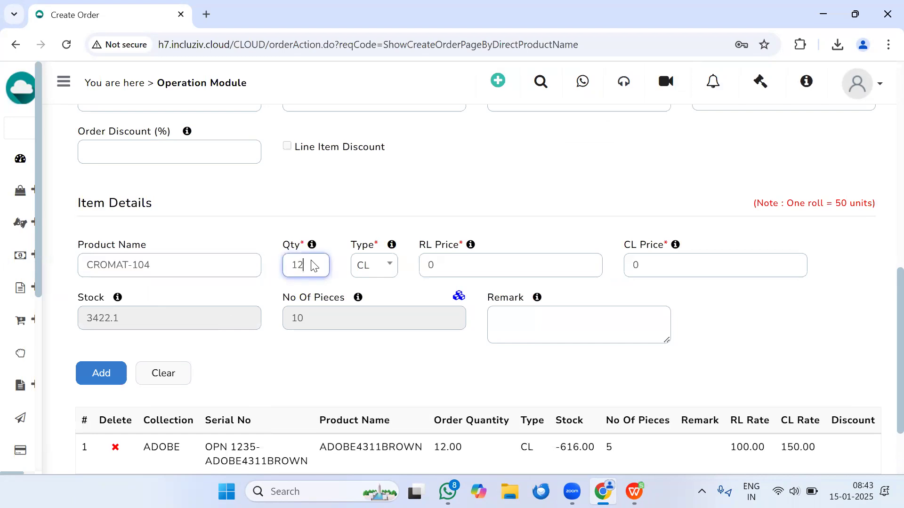
{"action": "left_click", "coordinate": [488, 264]}
{"action": "type", "text": "500"}
{"action": "key", "text": "Tab"}
{"action": "type", "text": "500"}
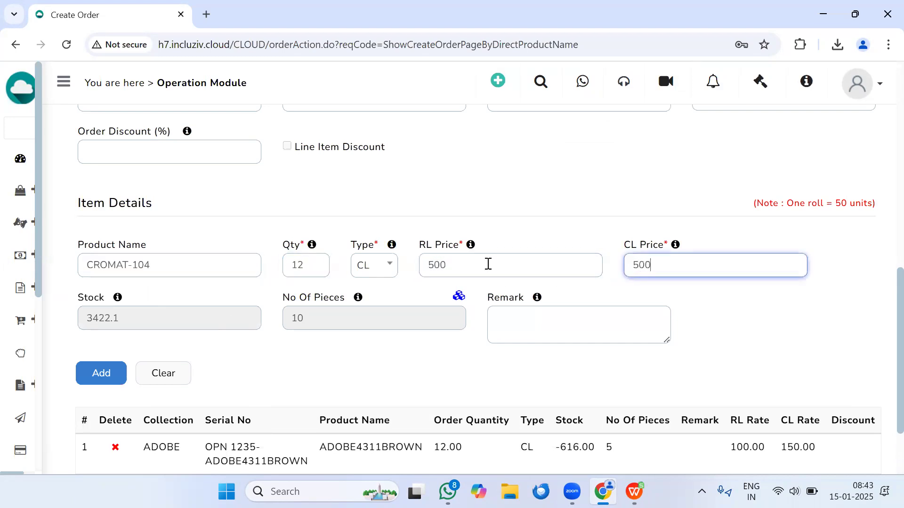
{"action": "left_click", "coordinate": [101, 373]}
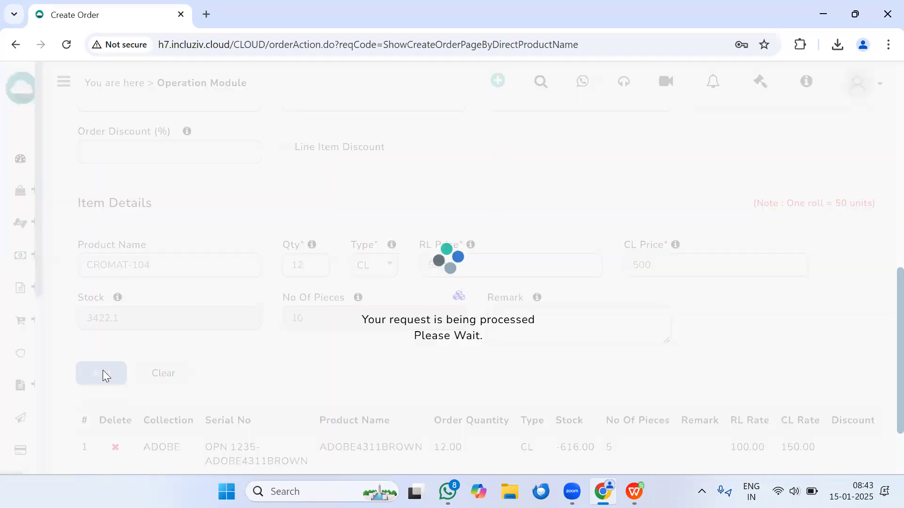
{"action": "scroll", "coordinate": [332, 319], "scroll_direction": "down", "scroll_amount": 2}
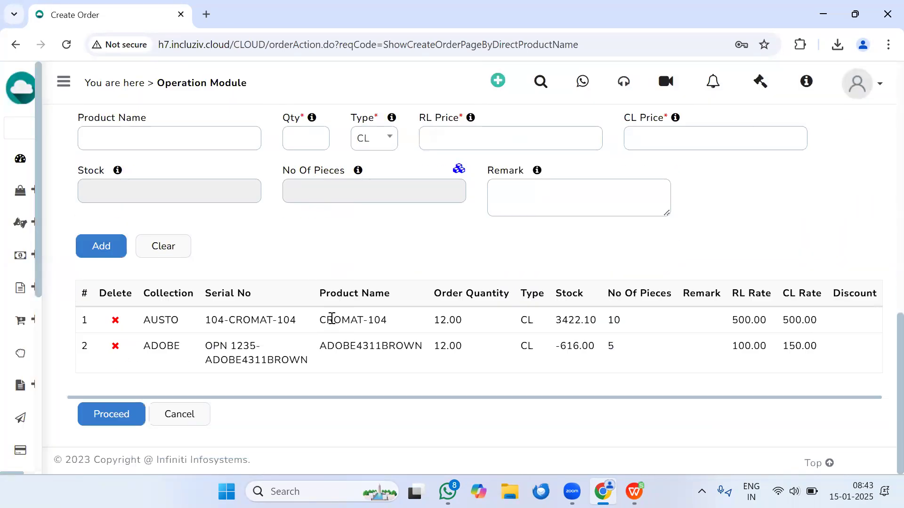